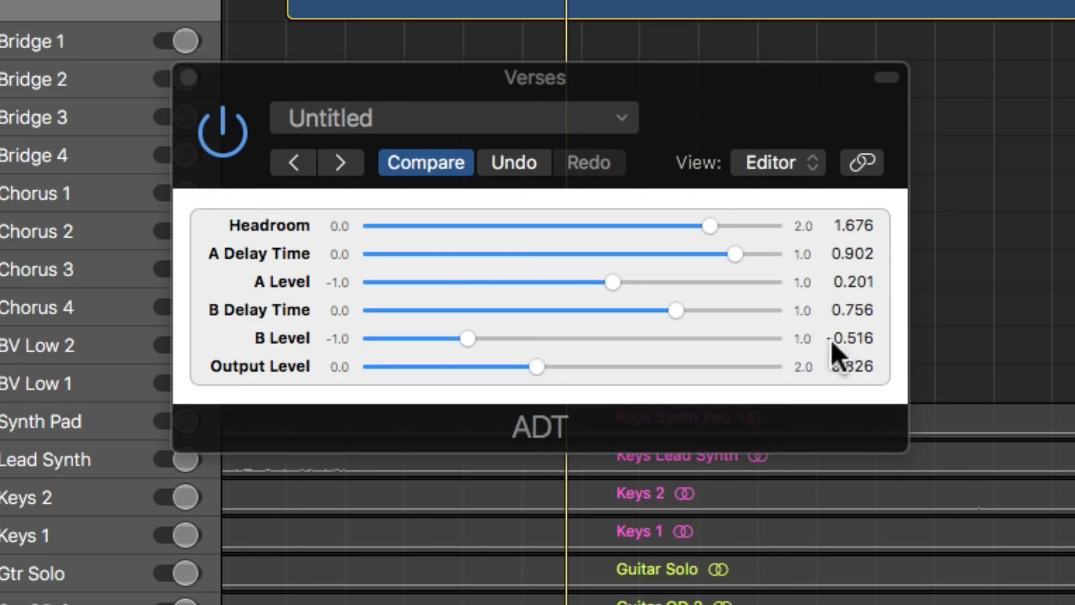
Play the song and audition the Verses ADT plug-in's Headroom at 0.3, finishing with it set to 1.668
click(666, 439)
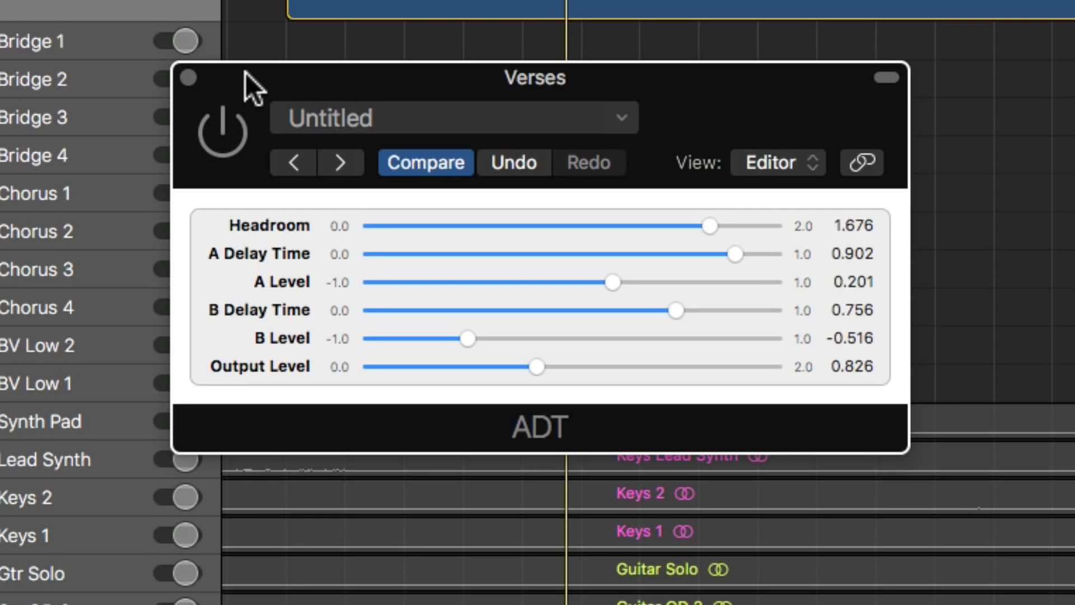
key(space)
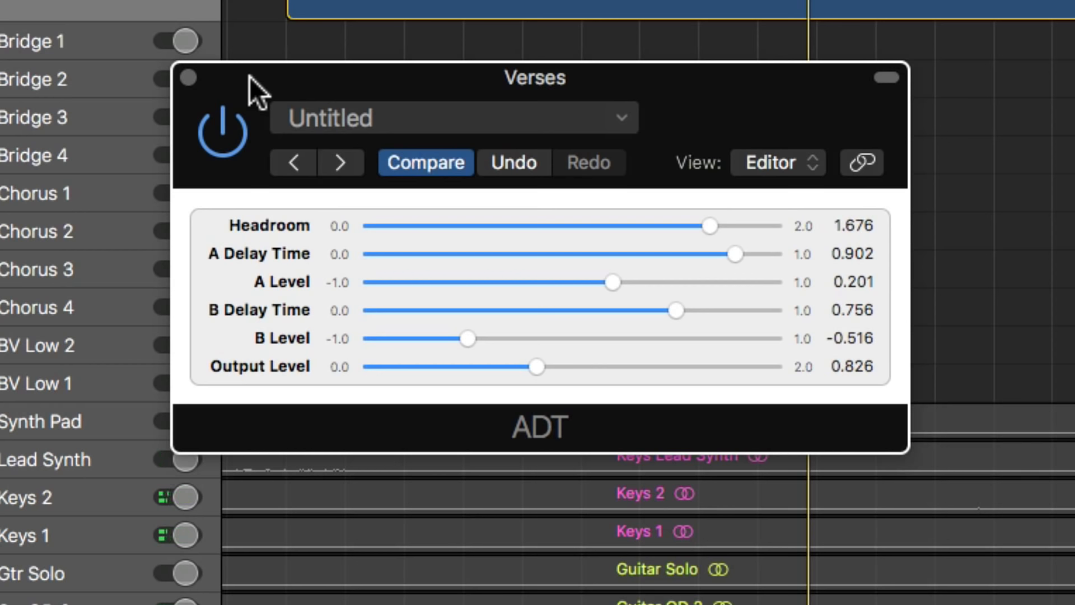
drag(710, 225, 432, 238)
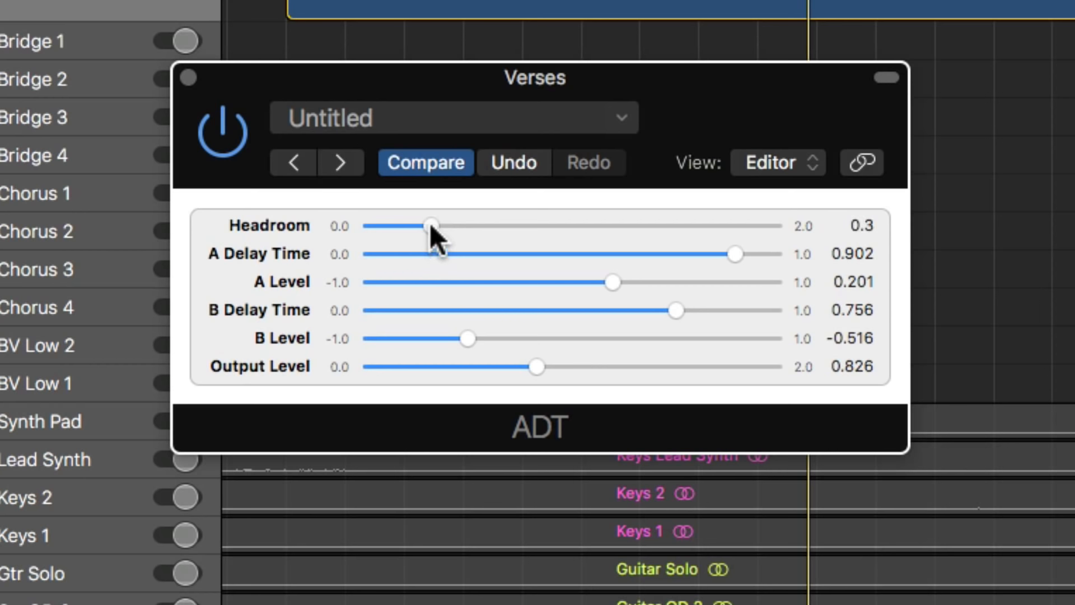
drag(429, 223, 698, 203)
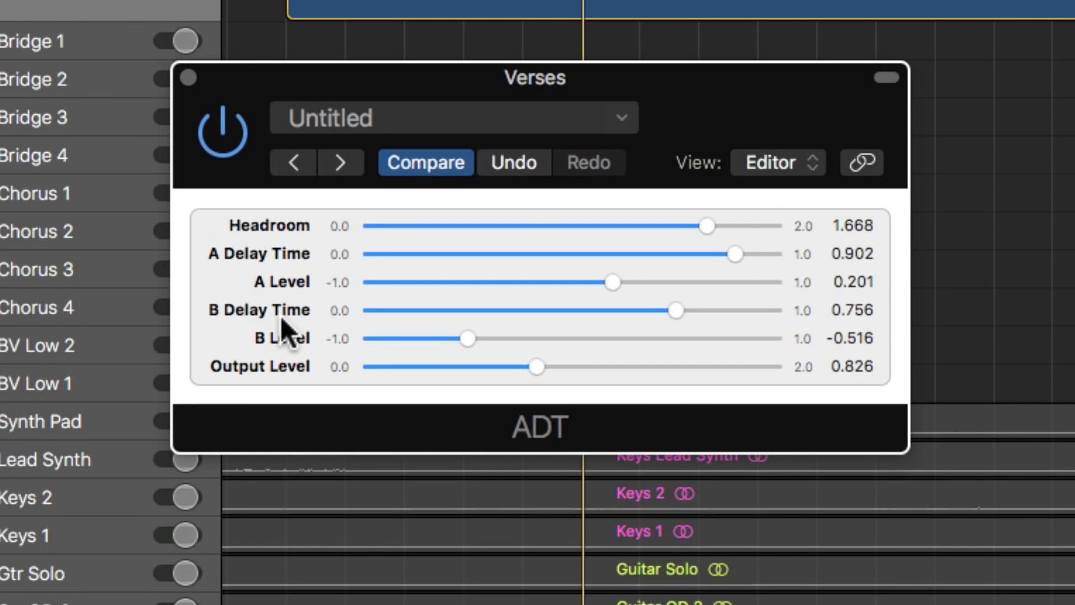
Lower A Level and B Level to -1.0 and both A and B Delay Times to 0.0
drag(613, 285, 348, 280)
drag(467, 338, 323, 345)
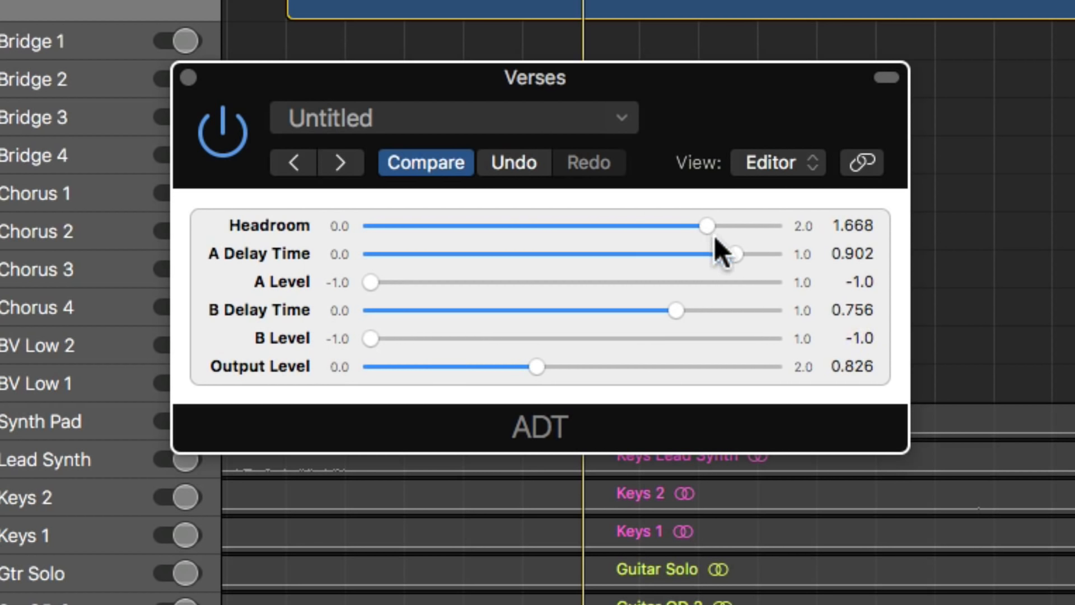
drag(719, 251, 370, 263)
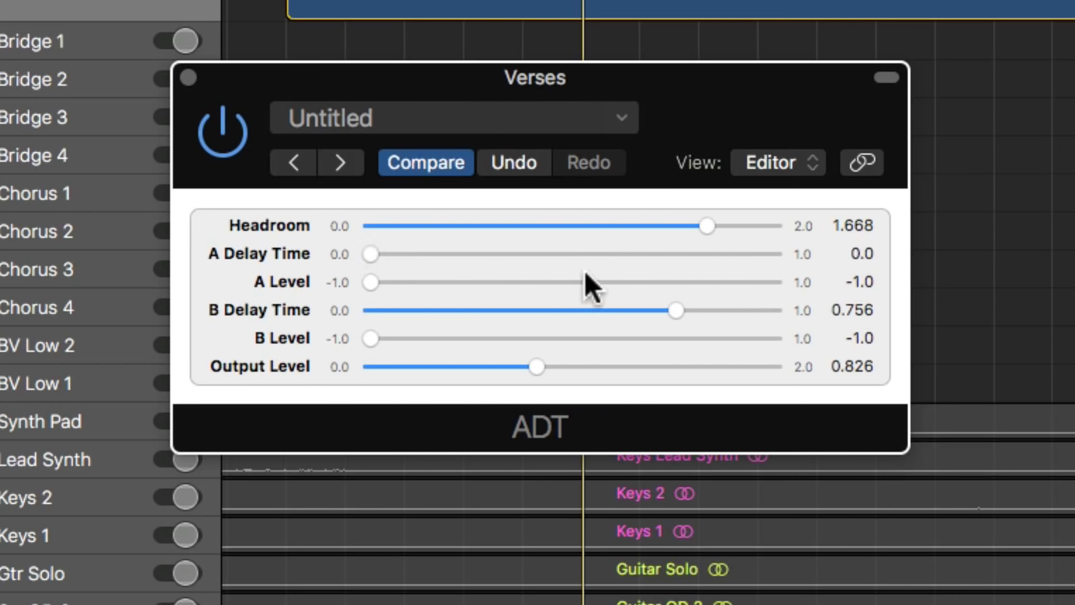
drag(667, 310, 325, 307)
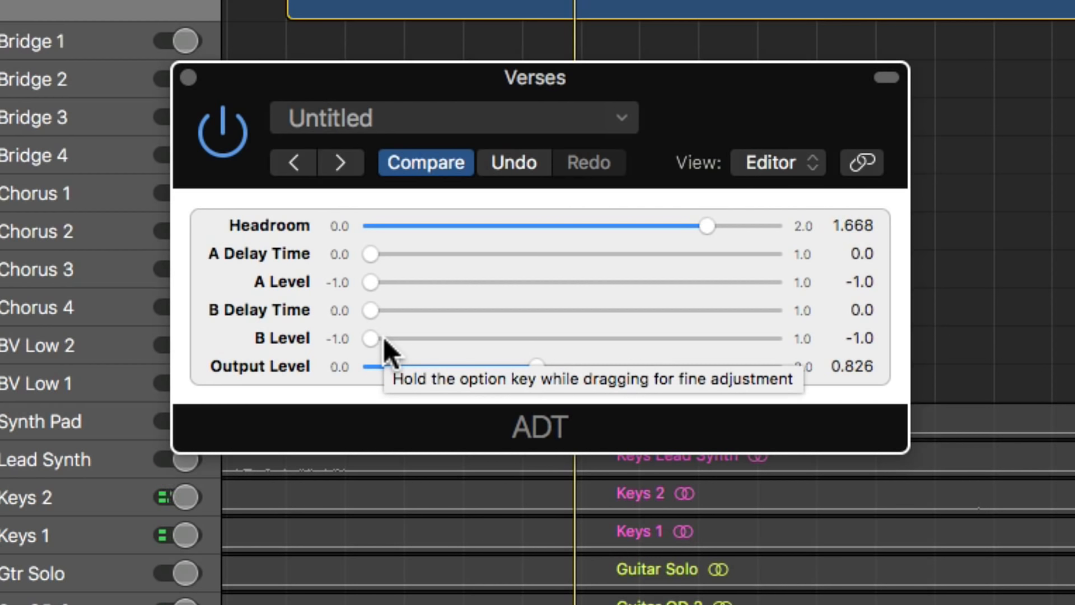
Set A Level to 0.057 and B Level to 0.474, with short delay times of 0.091 for A and 0.176 for B
drag(372, 283, 572, 282)
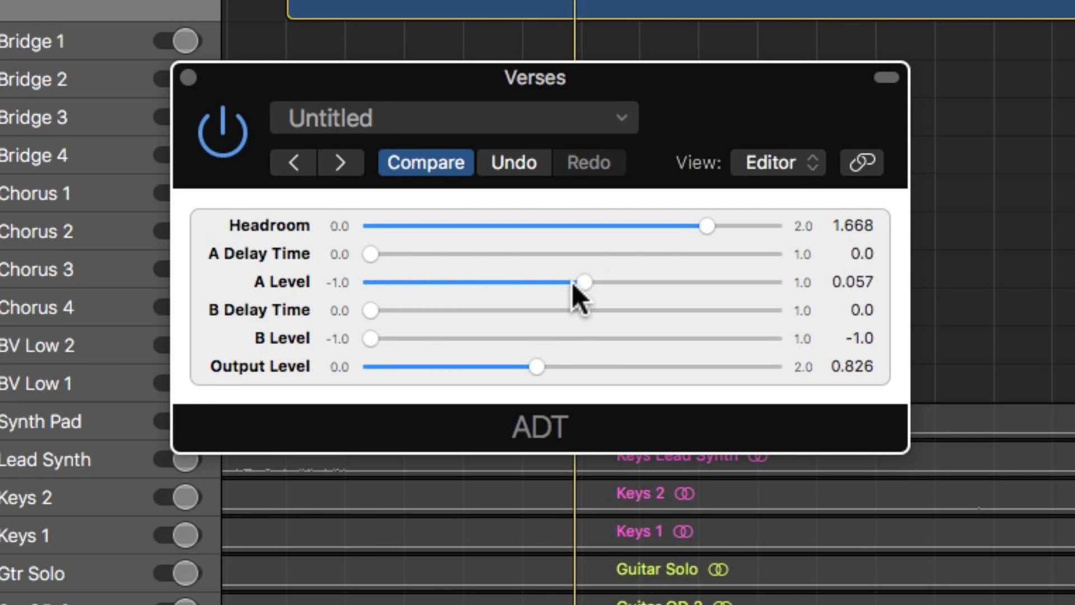
drag(375, 339, 666, 338)
drag(374, 255, 410, 253)
drag(372, 310, 451, 311)
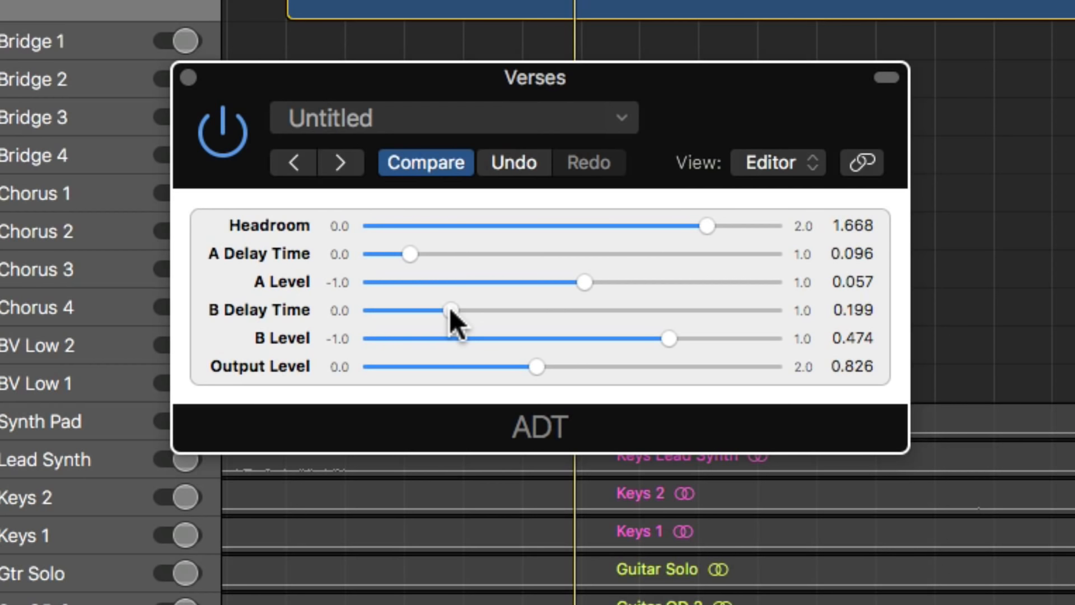
mouse_move(449, 308)
mouse_down()
mouse_move(405, 307)
mouse_move(502, 308)
mouse_move(442, 307)
mouse_up()
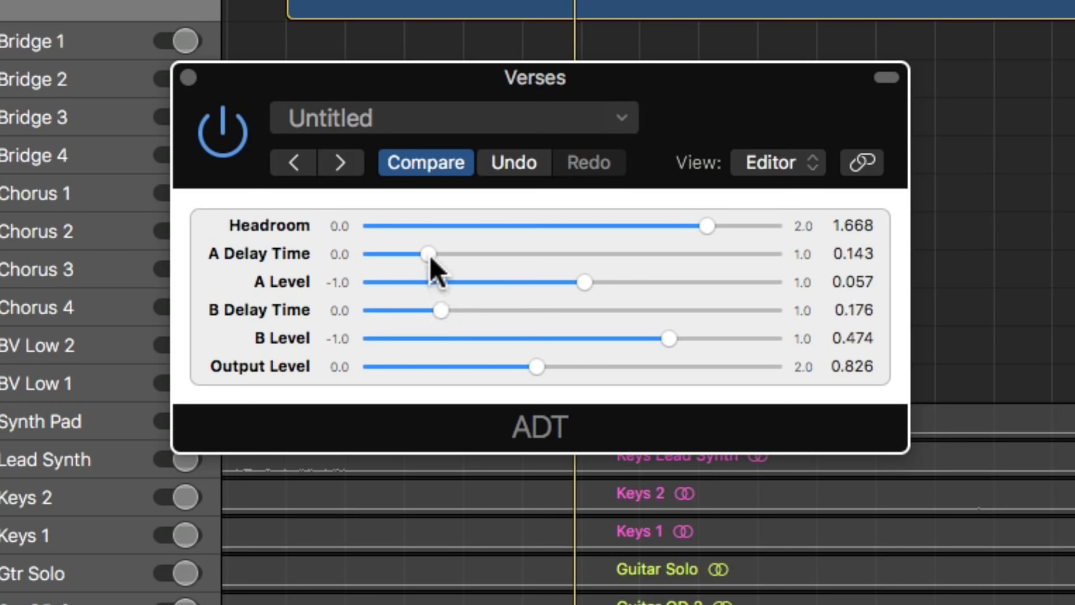
mouse_move(428, 253)
mouse_down()
mouse_move(396, 250)
mouse_move(407, 251)
mouse_up()
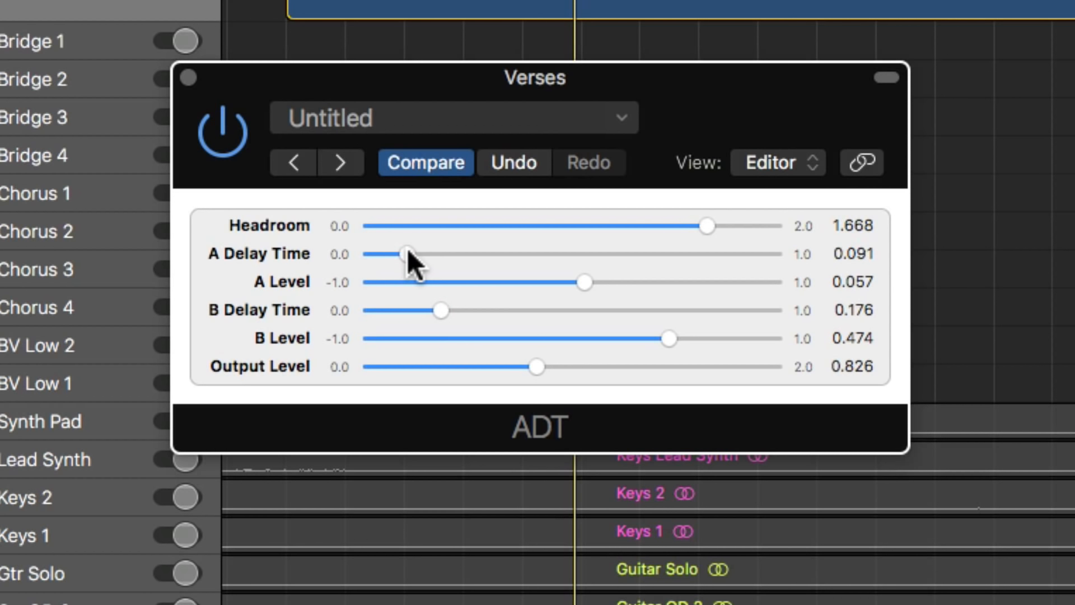
Start playback and increase A Delay Time to 0.281 and B Delay Time to 0.325
key(space)
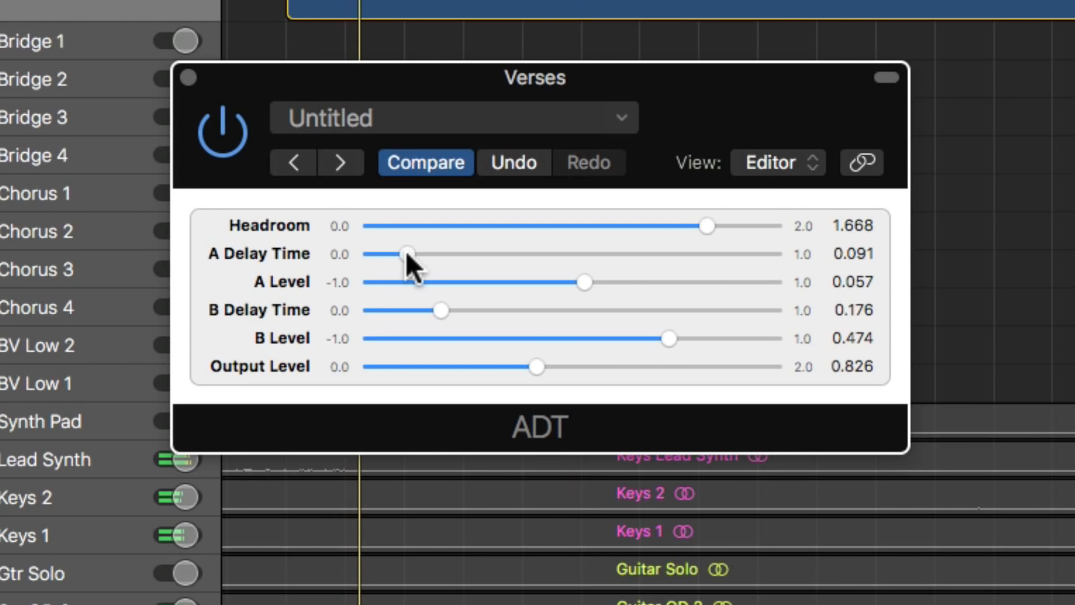
drag(407, 250, 454, 253)
drag(447, 301, 500, 305)
drag(455, 255, 483, 256)
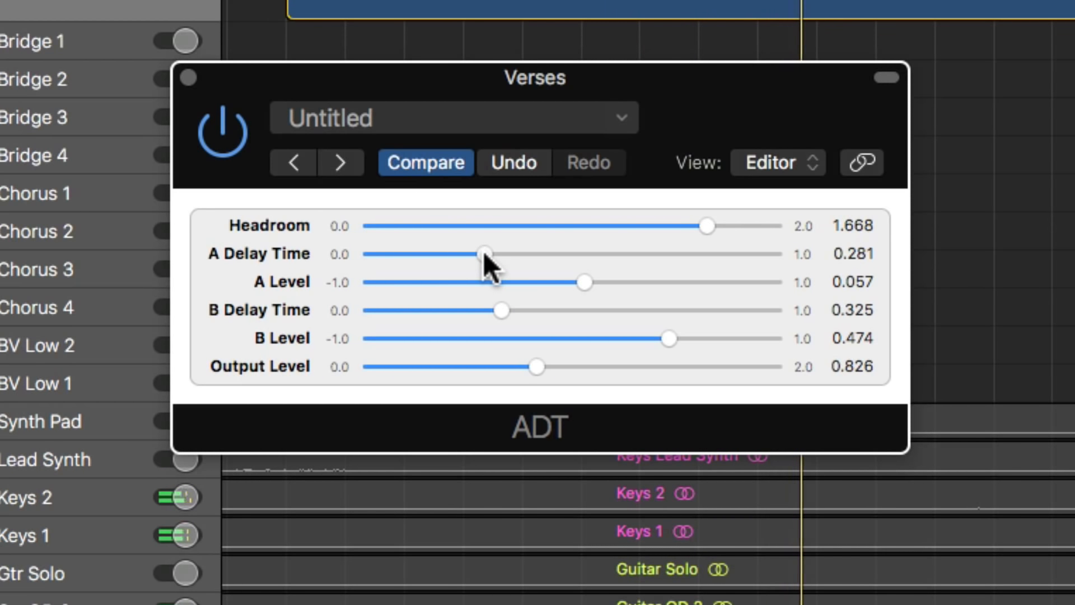
Raise A Delay Time to 0.933 and B Delay Time to 0.905 to audition a wide delay
drag(485, 256, 687, 254)
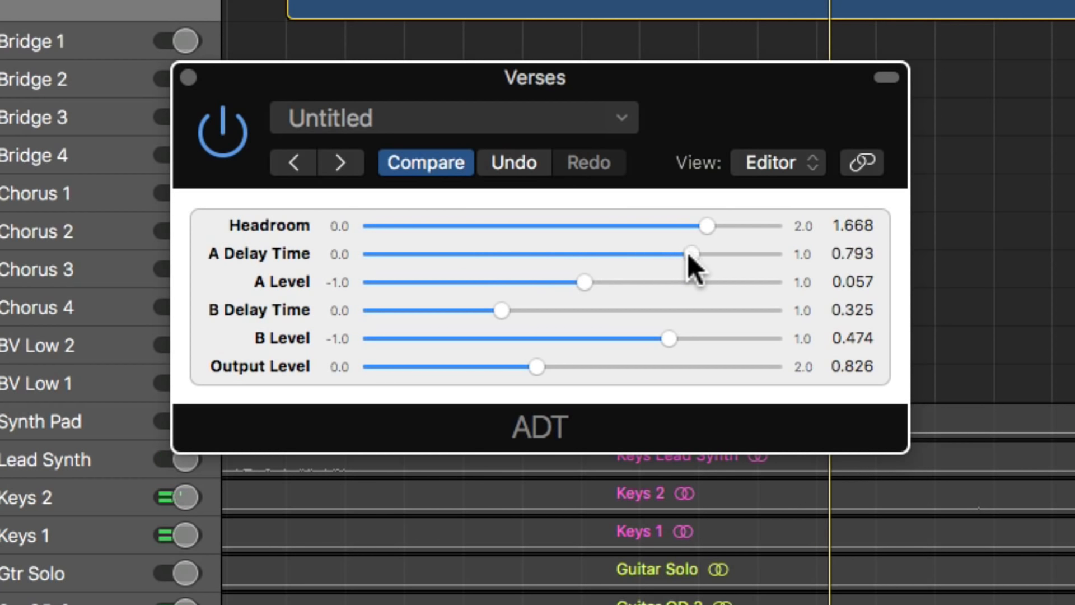
drag(513, 309, 643, 307)
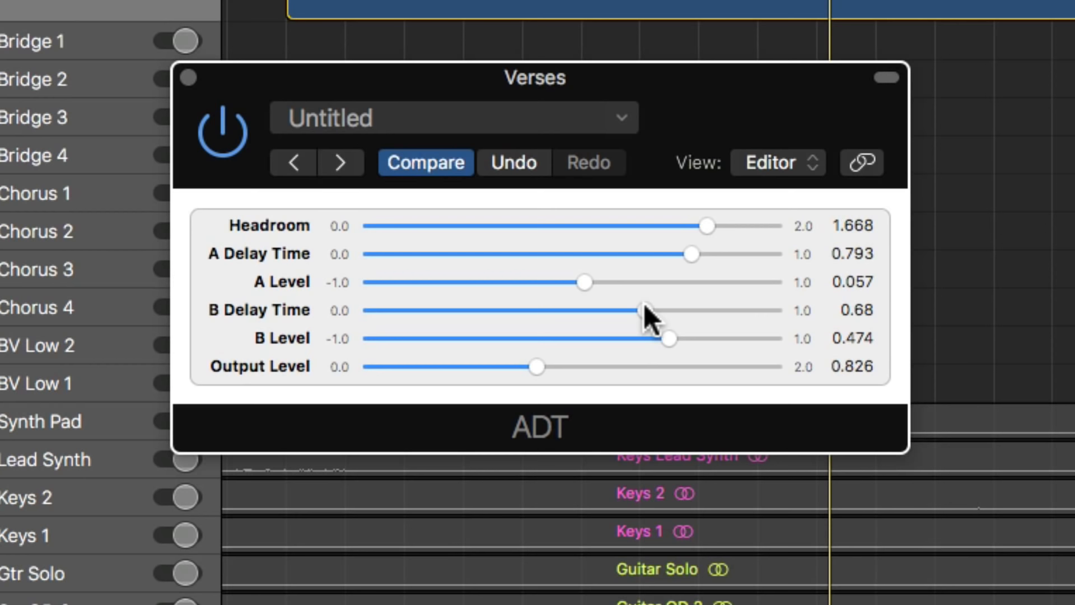
drag(643, 307, 733, 307)
drag(701, 261, 743, 247)
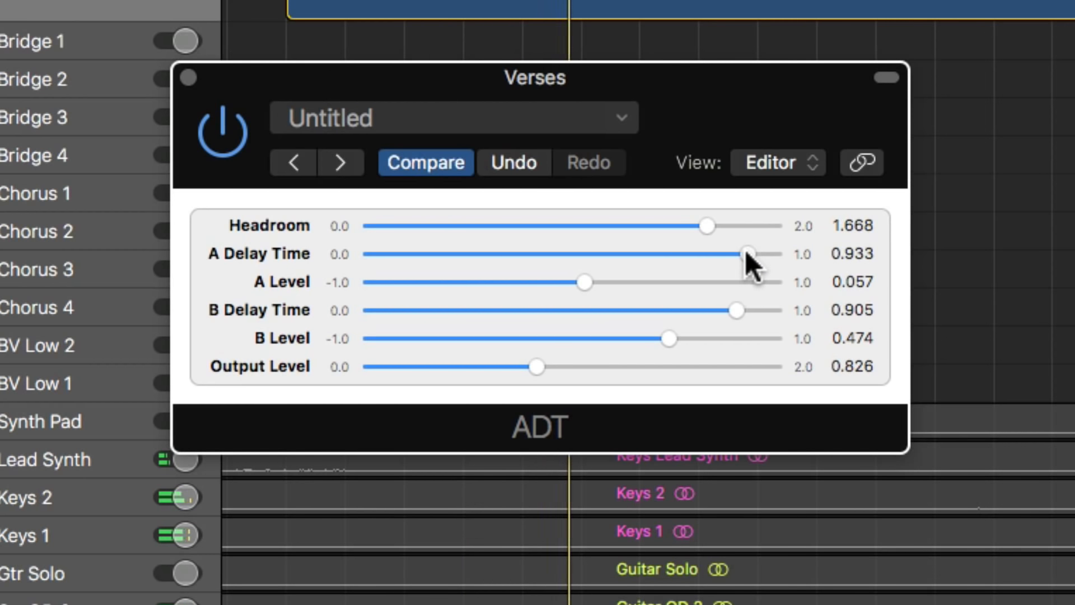
Reduce A Delay Time to 0.677 and B Delay Time to 0.814
drag(745, 251, 695, 258)
drag(736, 310, 690, 312)
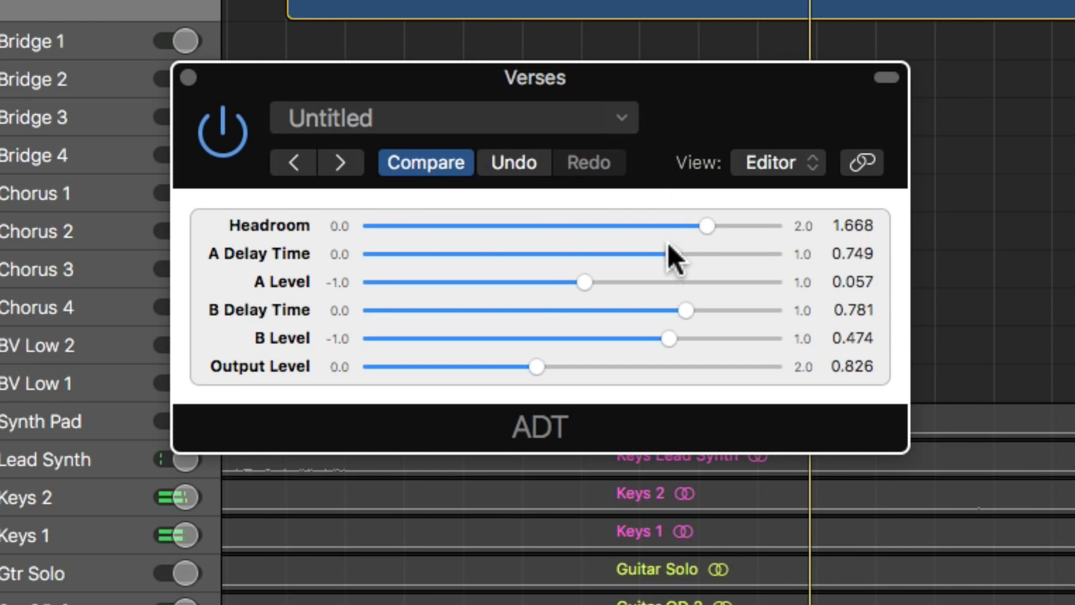
drag(669, 246, 642, 262)
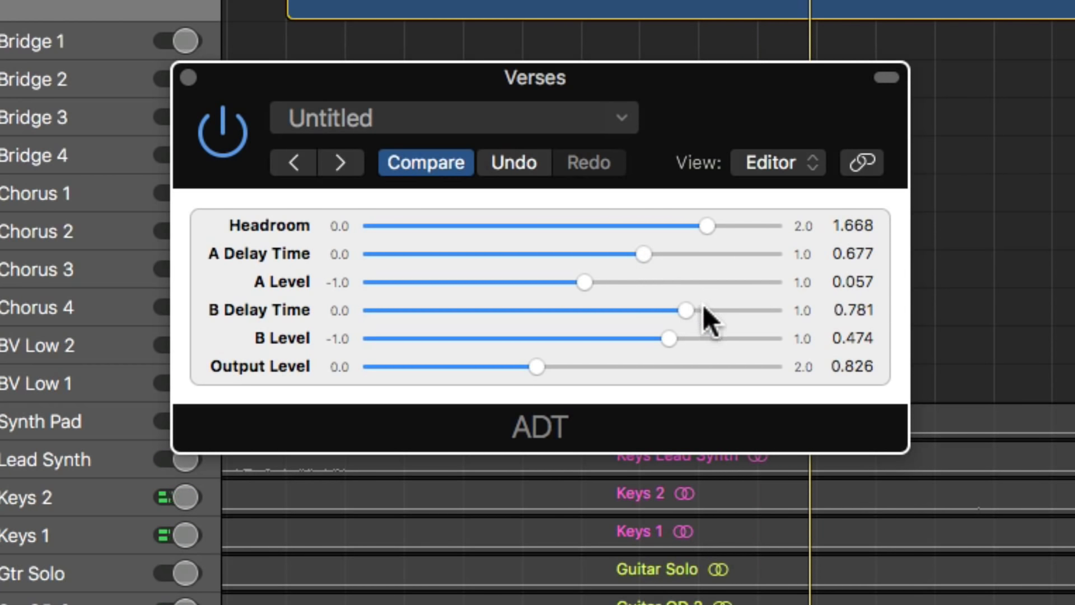
mouse_move(687, 310)
mouse_down()
mouse_move(638, 307)
mouse_move(697, 306)
mouse_up()
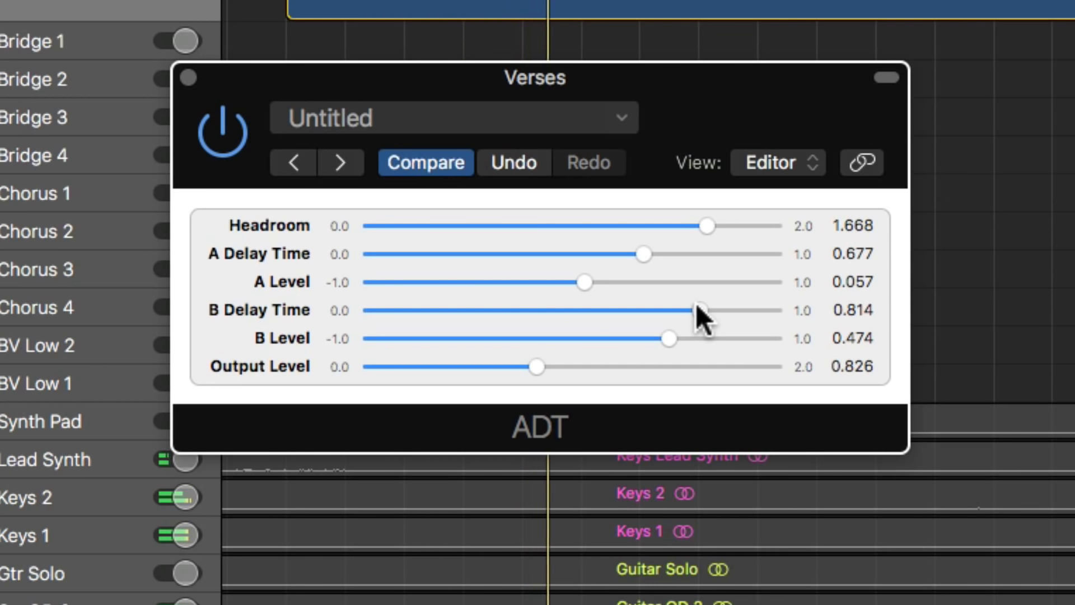
Set the ADT Output Level to 0.786 after trying 0.981, and play the song to audition the doubled sound
drag(529, 368, 569, 367)
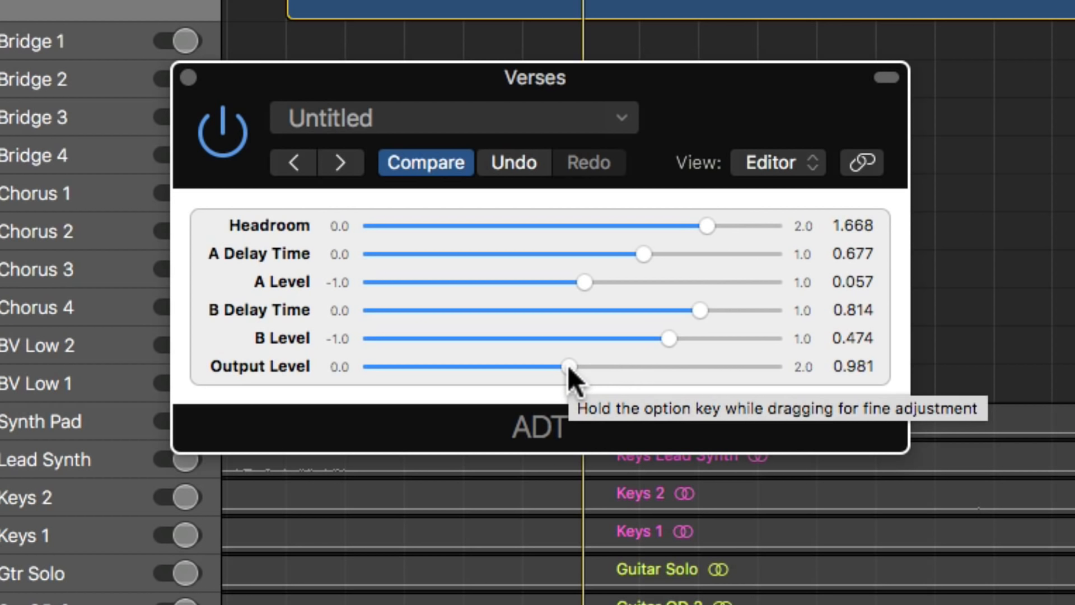
drag(568, 365, 529, 366)
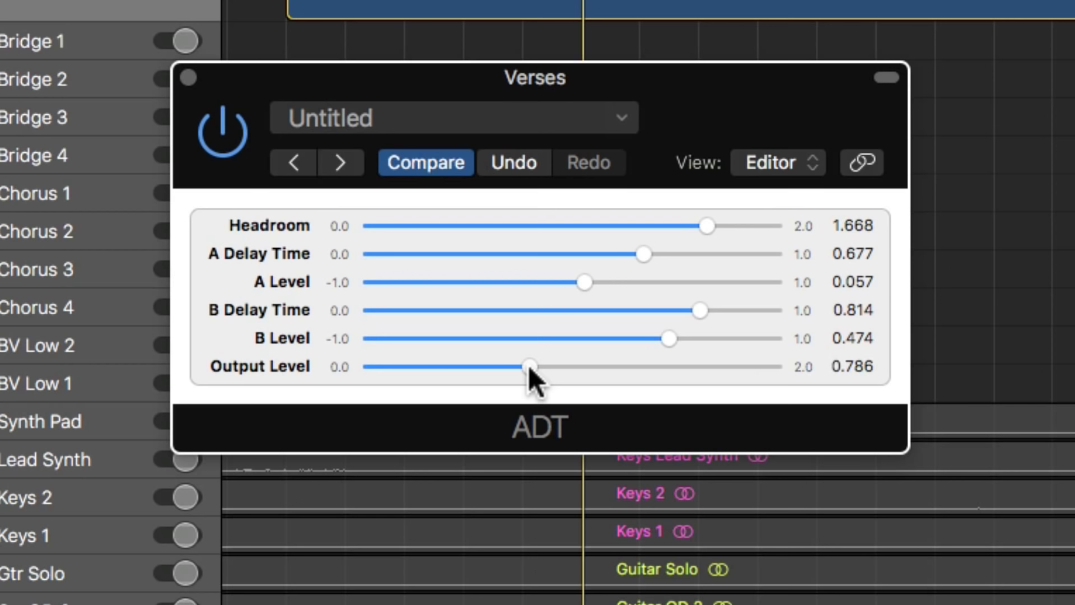
key(space)
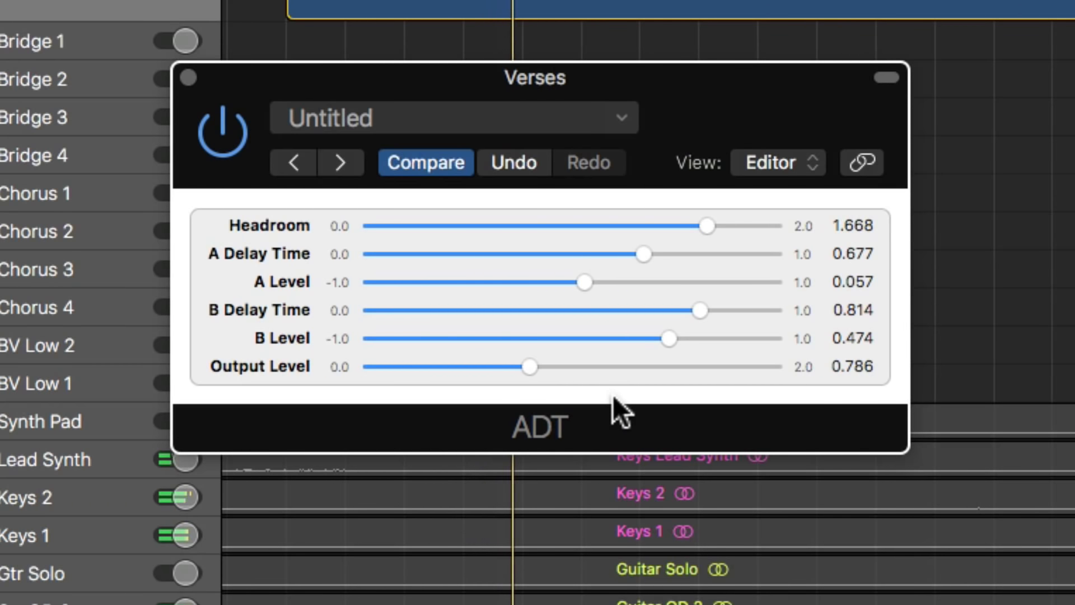
key(space)
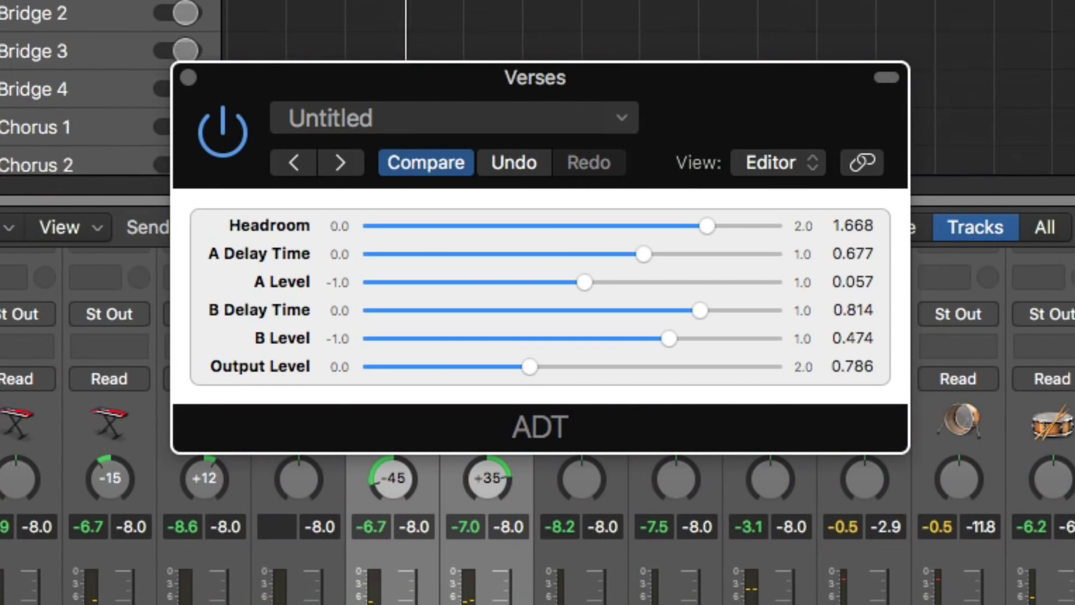
Try A and B Delay Times of 0.416 and 0.313 in the full mix, finishing with 0.77 for A and 0.85 for B
scroll(644, 31, up, 3)
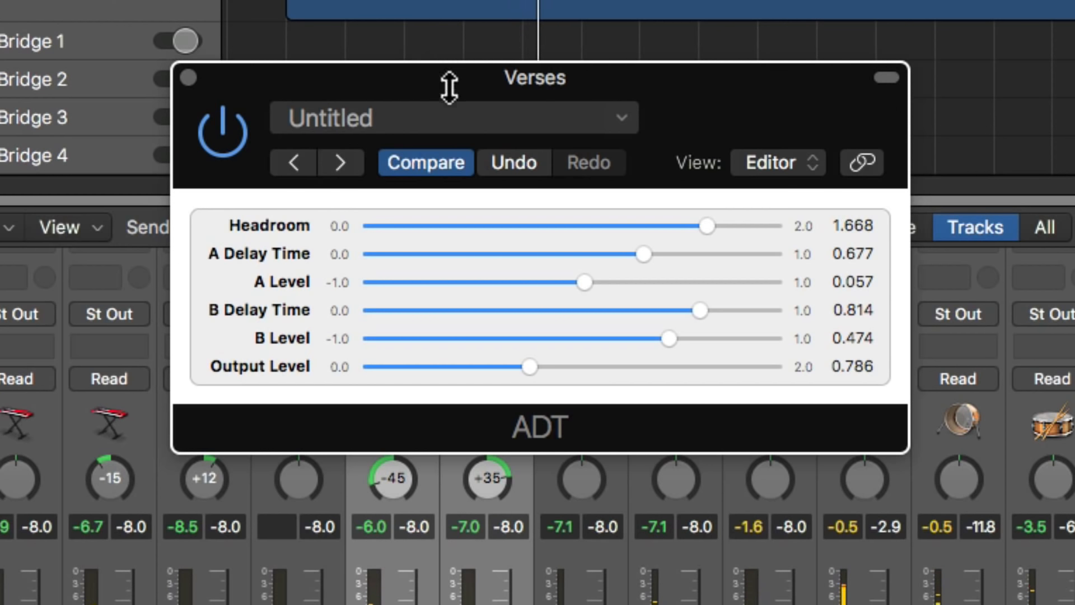
drag(677, 308, 497, 311)
drag(634, 263, 535, 261)
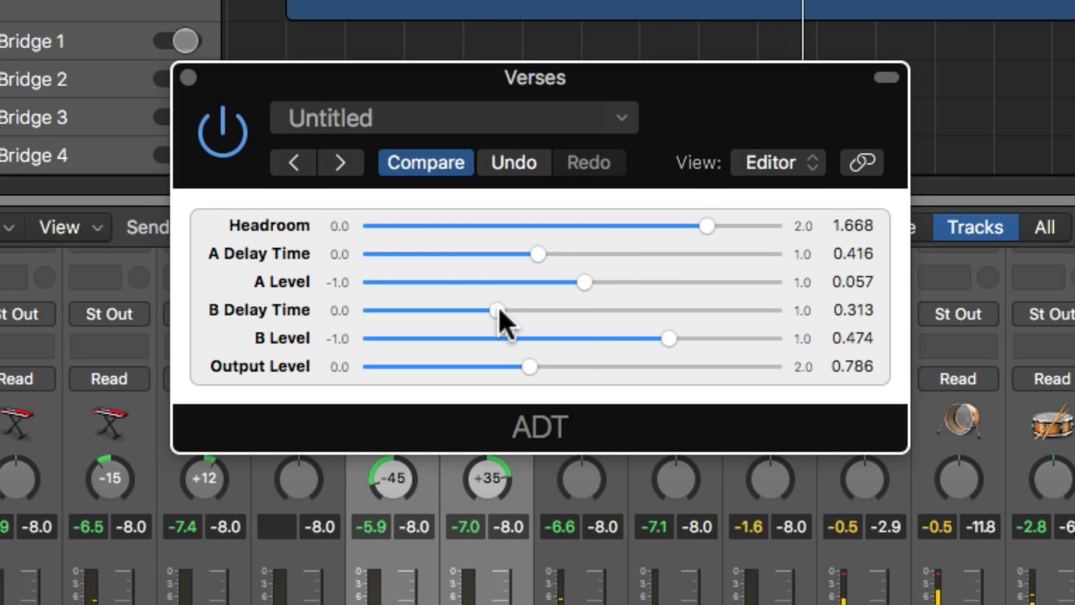
drag(499, 308, 677, 290)
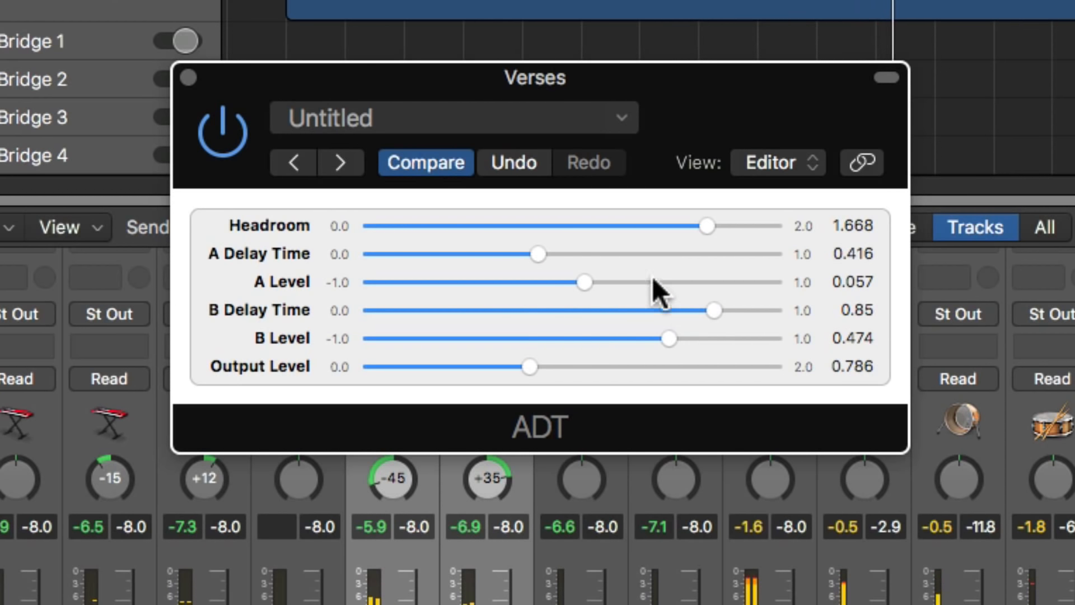
drag(539, 252, 678, 254)
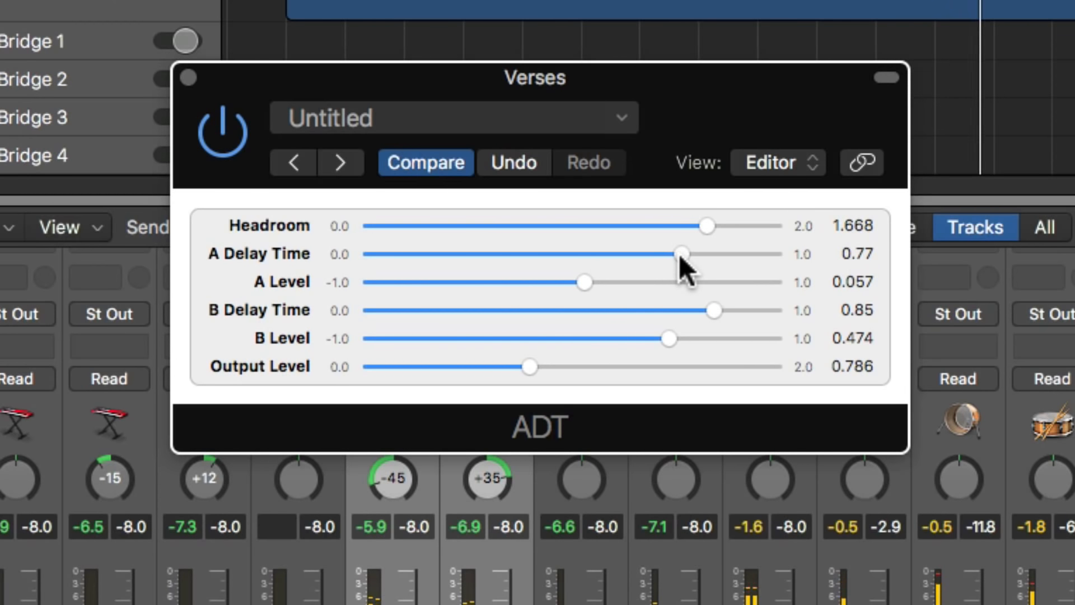